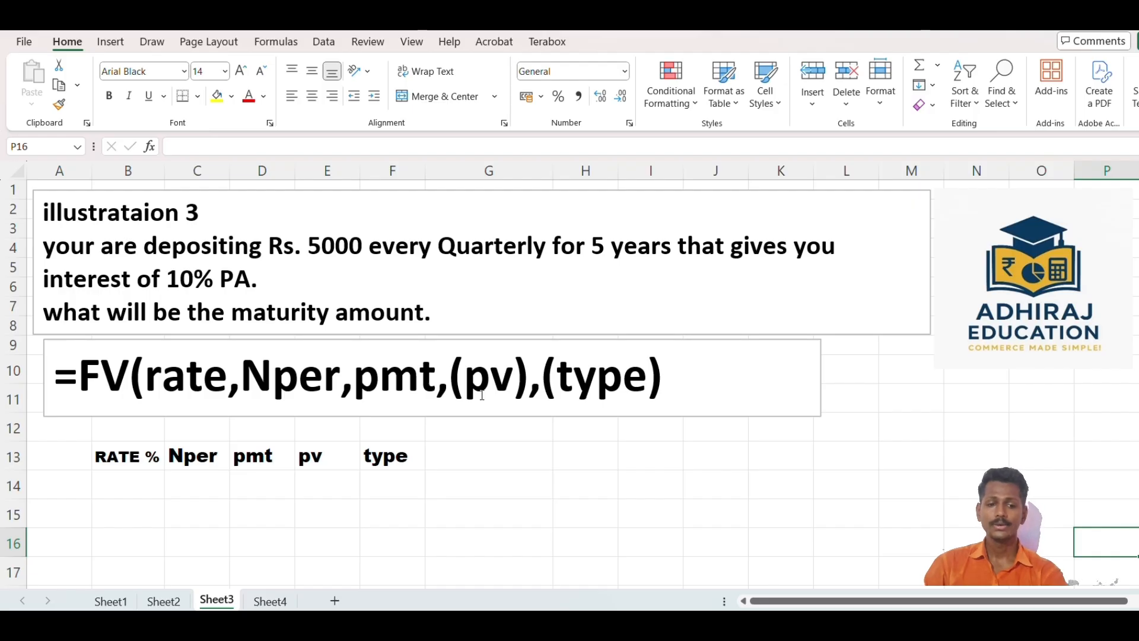
{"action": "left_click", "coordinate": [573, 391]}
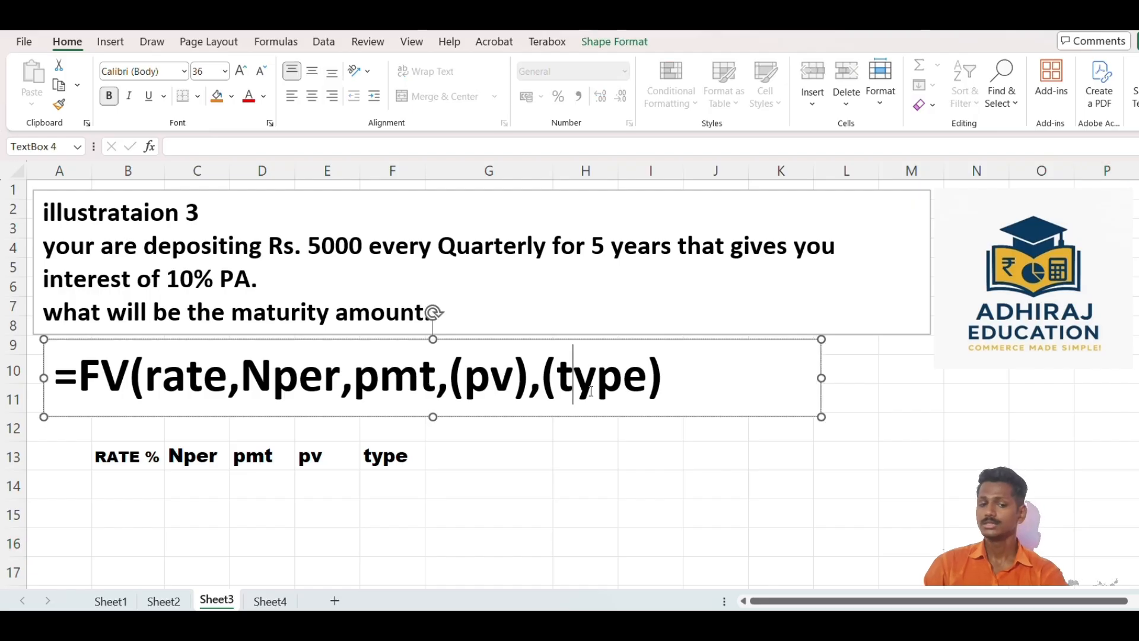
{"action": "left_click", "coordinate": [738, 394]}
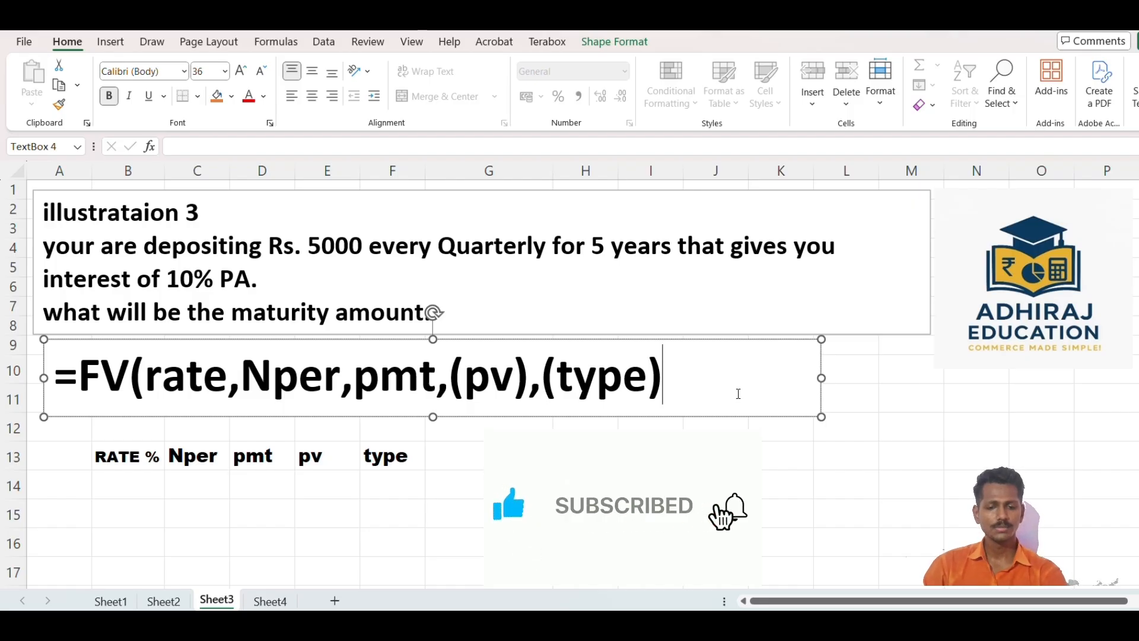
Step: Enter the annual rate 10 in B14 and convert it to a decimal in B15 with =B14/100
{"action": "left_click", "coordinate": [99, 477]}
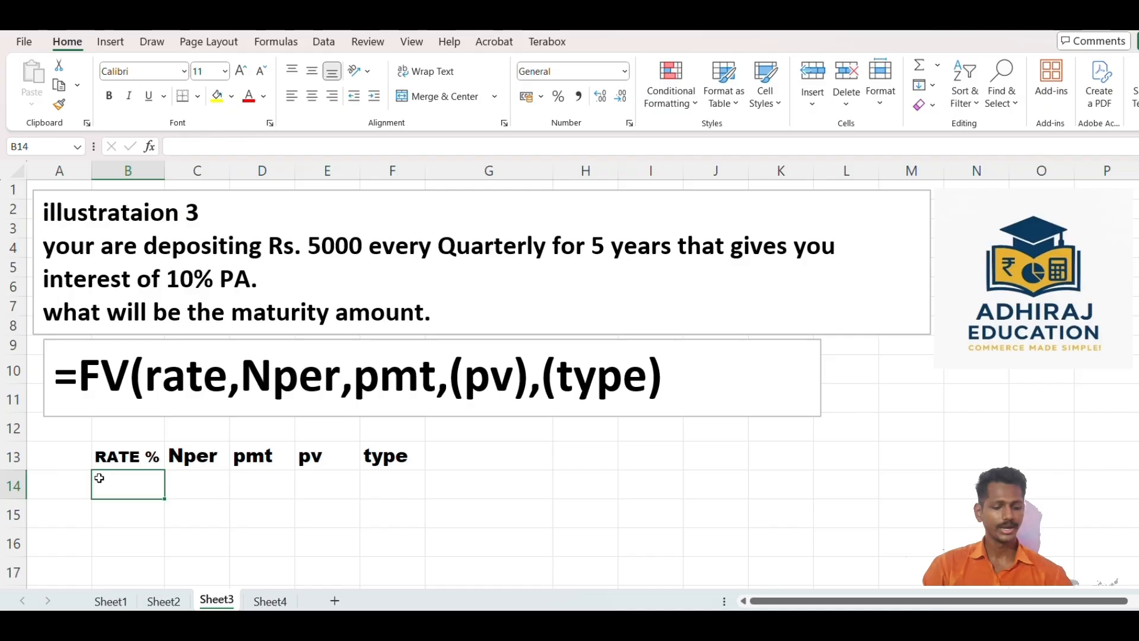
{"action": "type", "text": "10"}
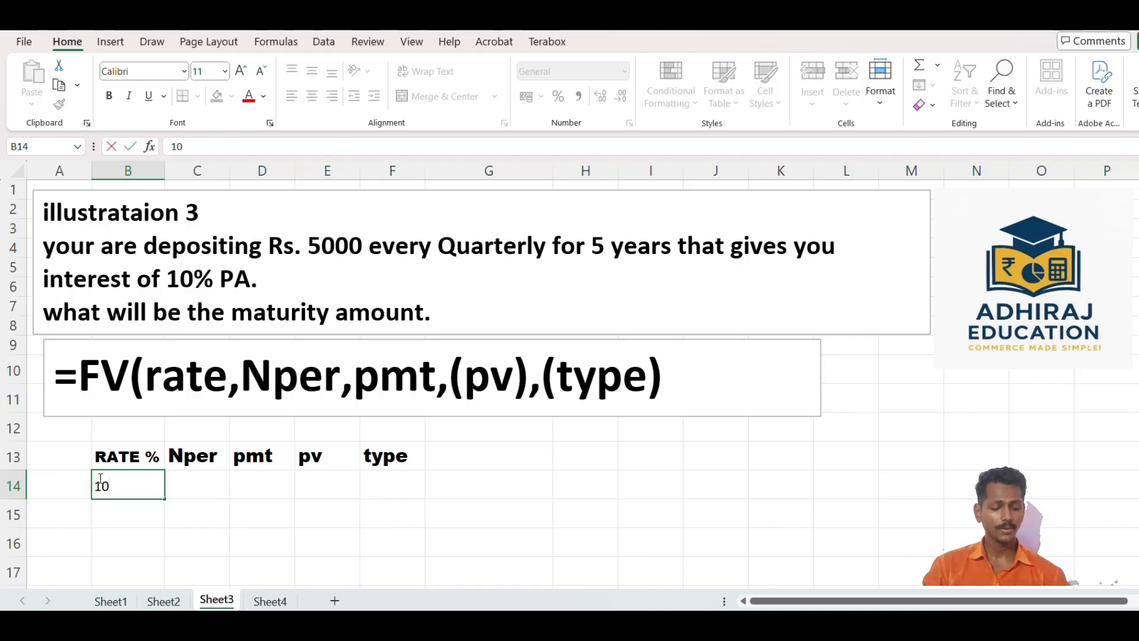
{"action": "key", "text": "Return"}
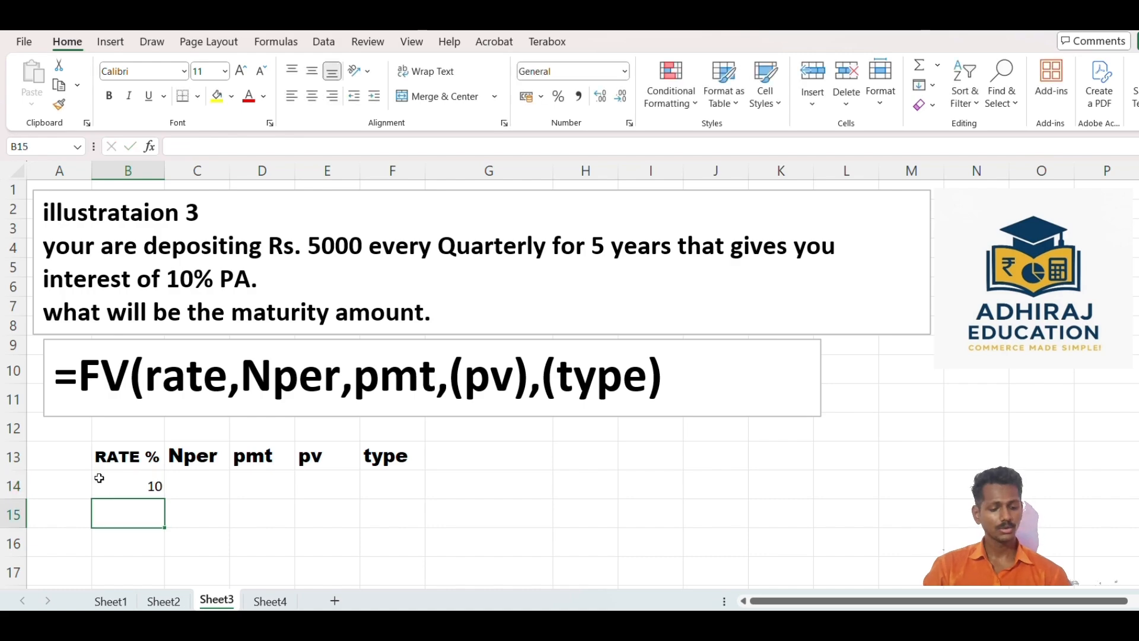
{"action": "type", "text": "="}
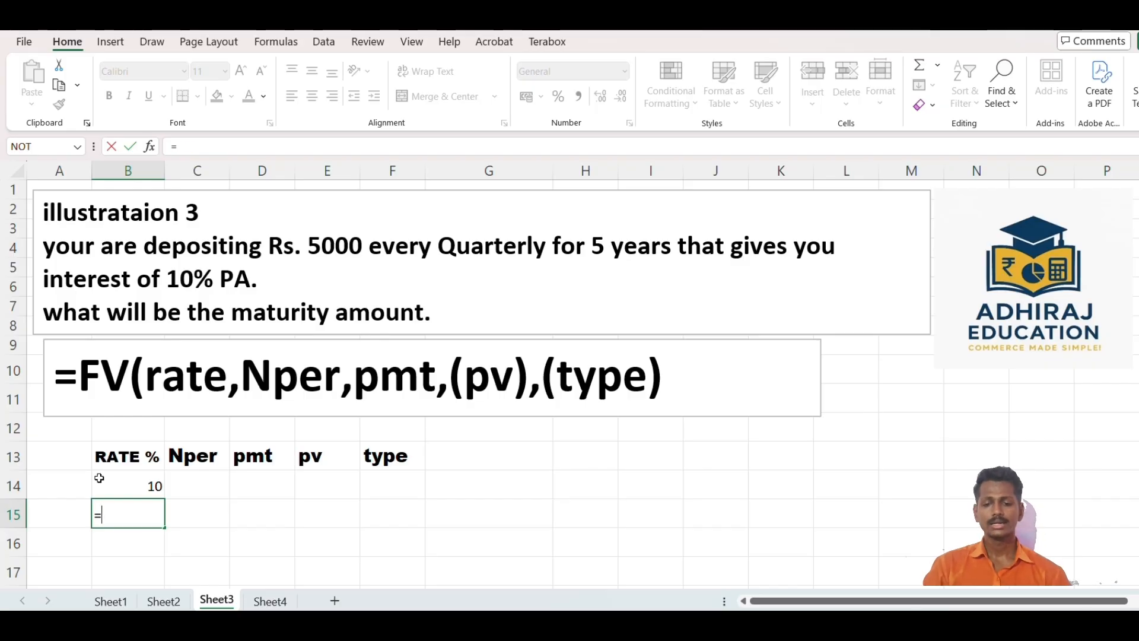
{"action": "left_click", "coordinate": [99, 478]}
{"action": "type", "text": "/100"}
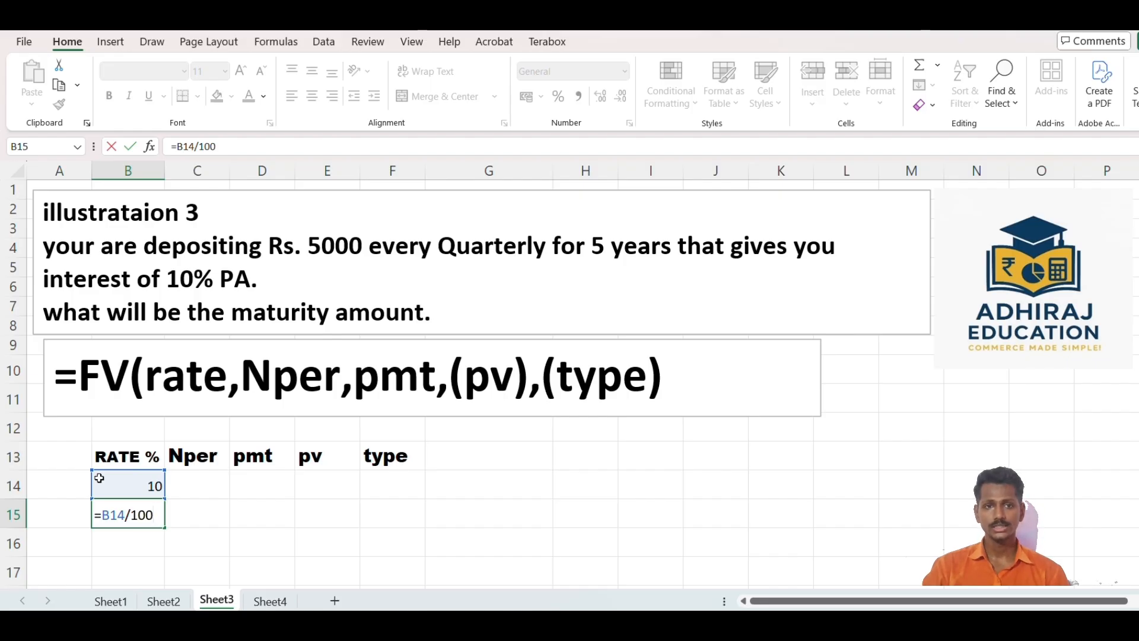
{"action": "key", "text": "Return"}
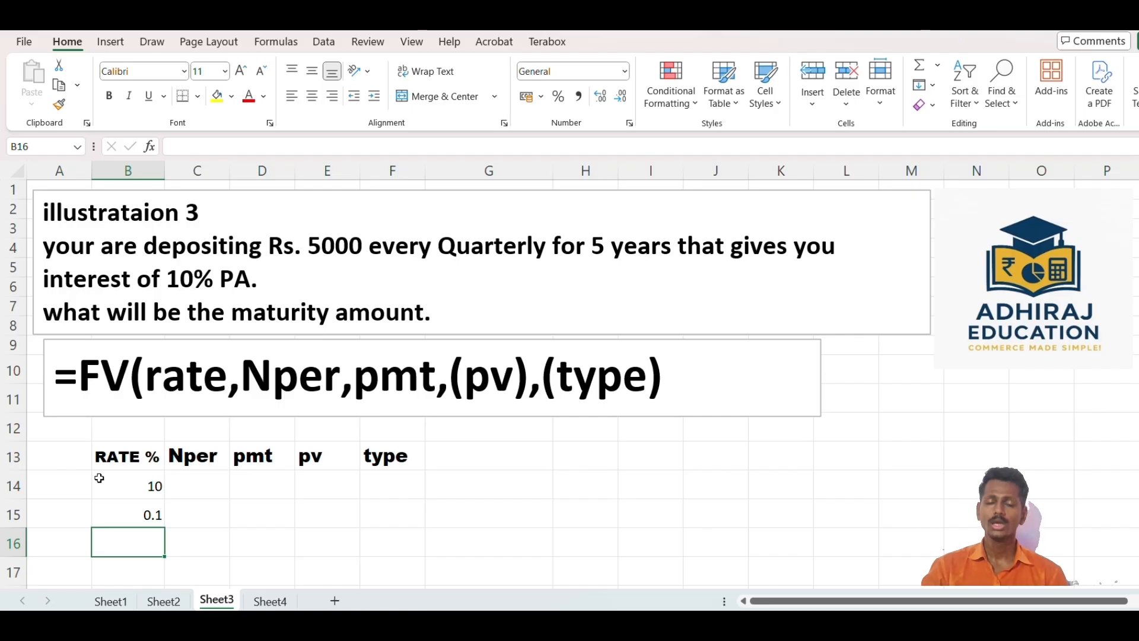
Step: Calculate the quarterly rate in B16 with the formula =B15/4
{"action": "key", "text": "Up"}
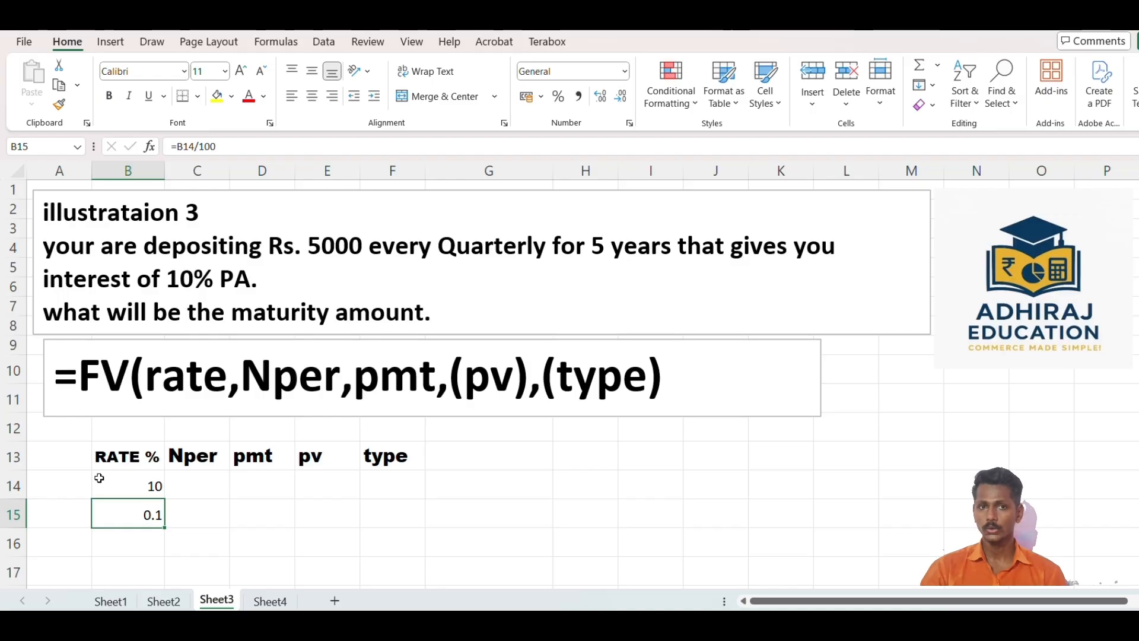
{"action": "key", "text": "Down"}
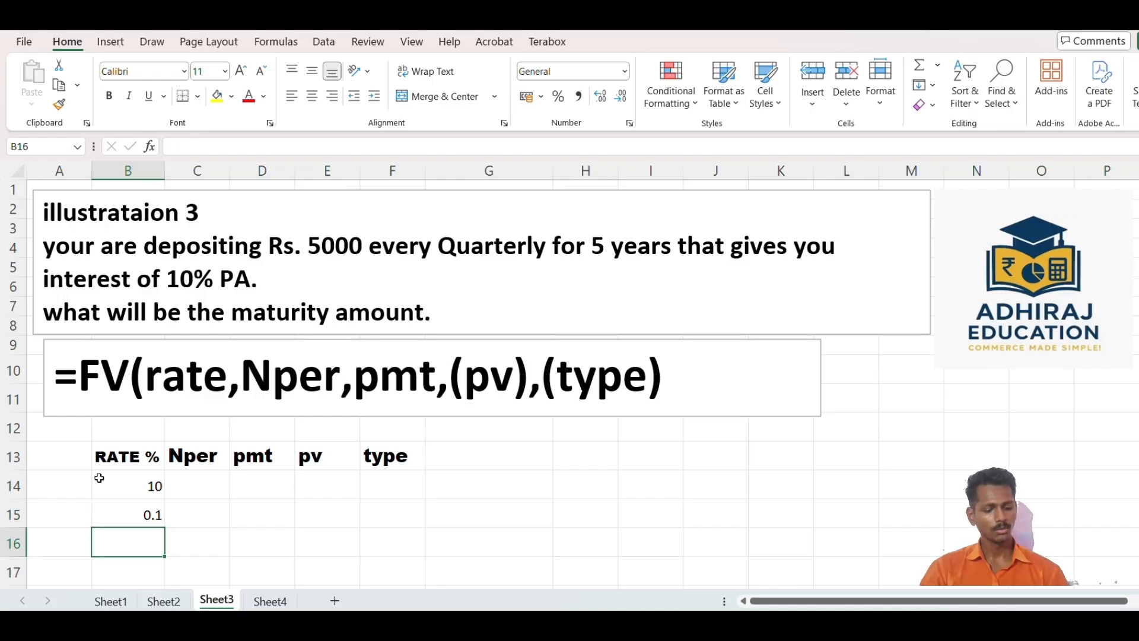
{"action": "type", "text": "="}
{"action": "key", "text": "Up"}
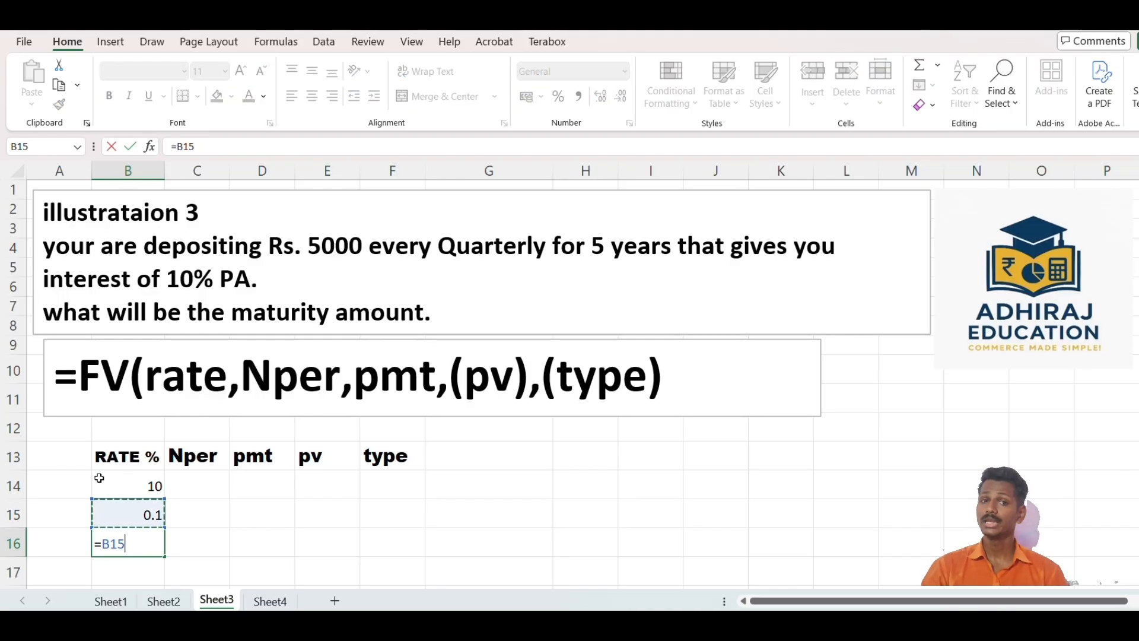
{"action": "type", "text": "/4"}
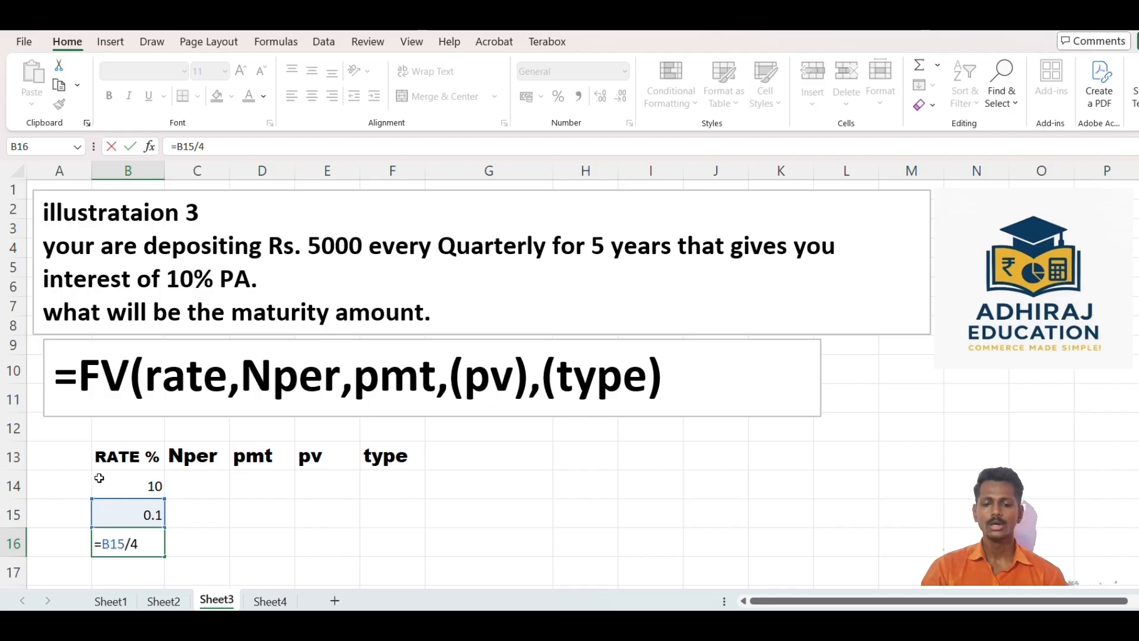
{"action": "key", "text": "Return"}
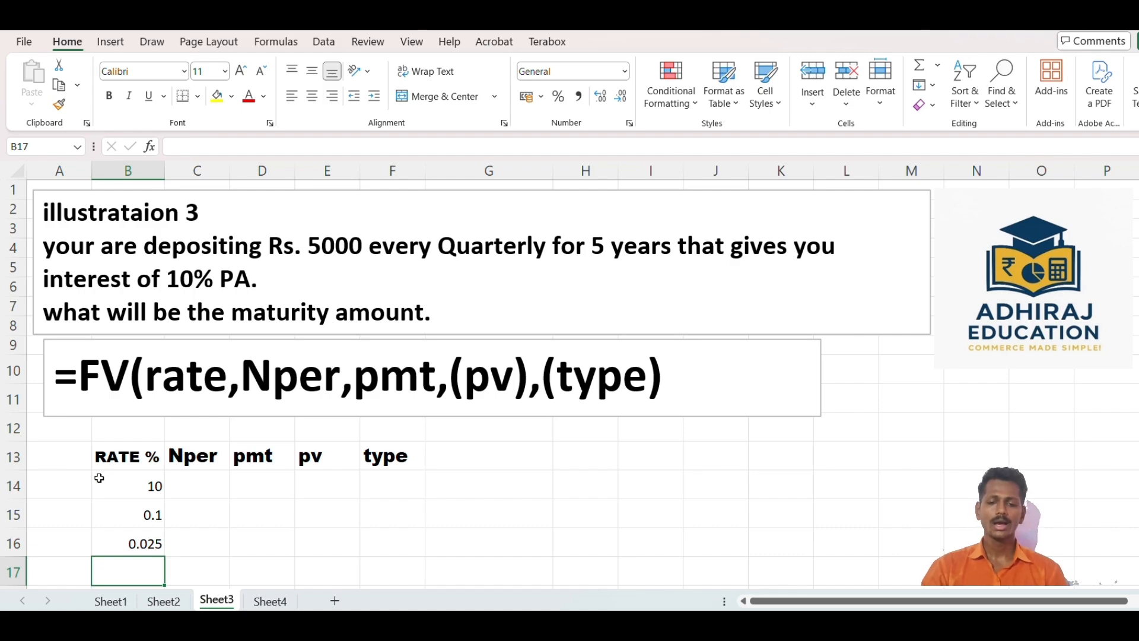
Step: Fill the Nper column with 5 years in C14, 4 quarters per year in C15 and 20 total periods in C16
{"action": "key", "text": "Up"}
{"action": "key", "text": "Up"}
{"action": "key", "text": "Up"}
{"action": "key", "text": "Right"}
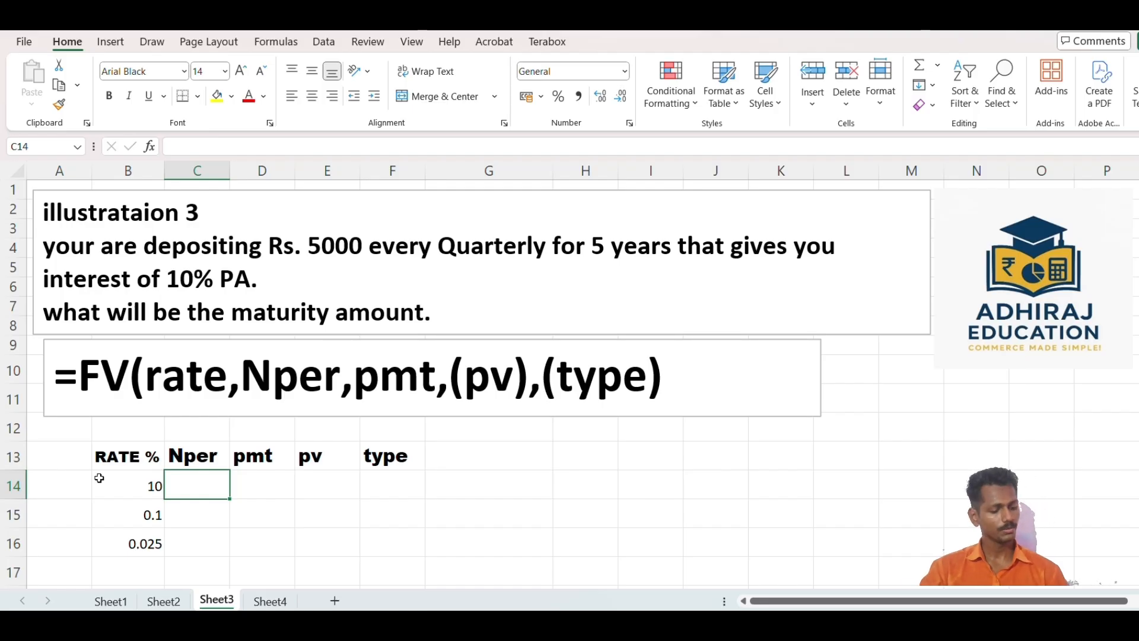
{"action": "type", "text": "5"}
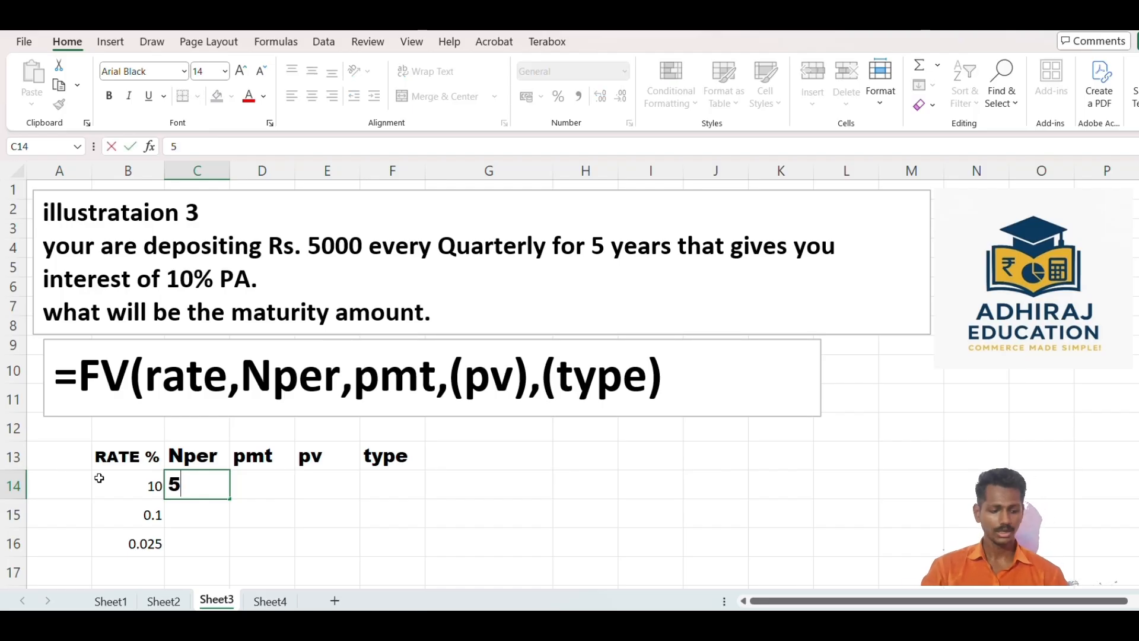
{"action": "key", "text": "Return"}
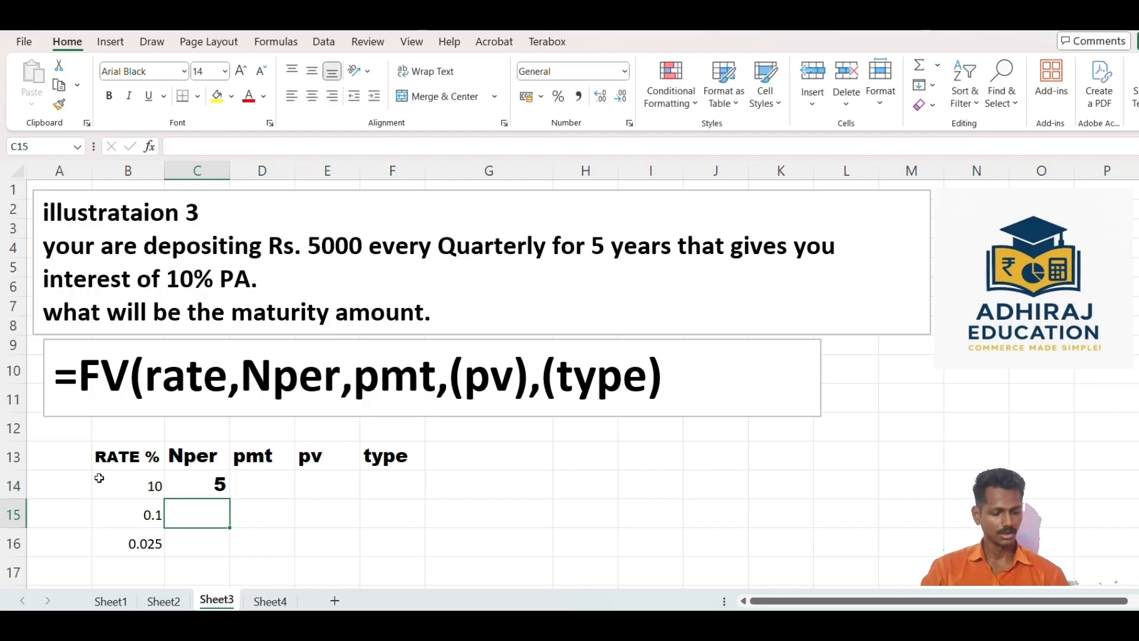
{"action": "type", "text": "4"}
{"action": "key", "text": "Return"}
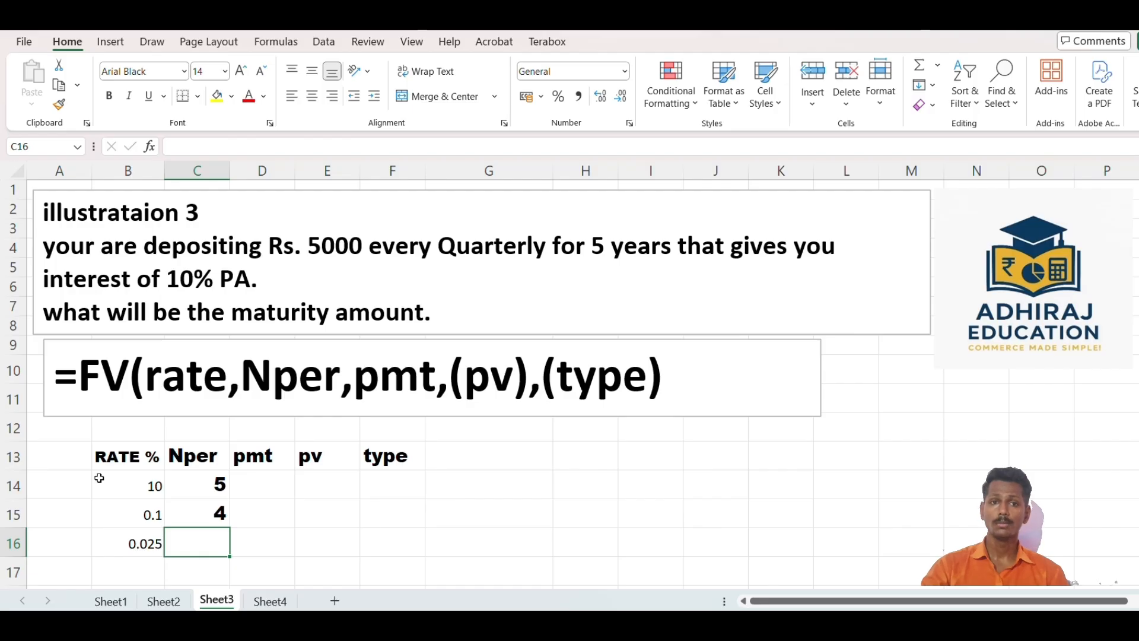
{"action": "type", "text": "20"}
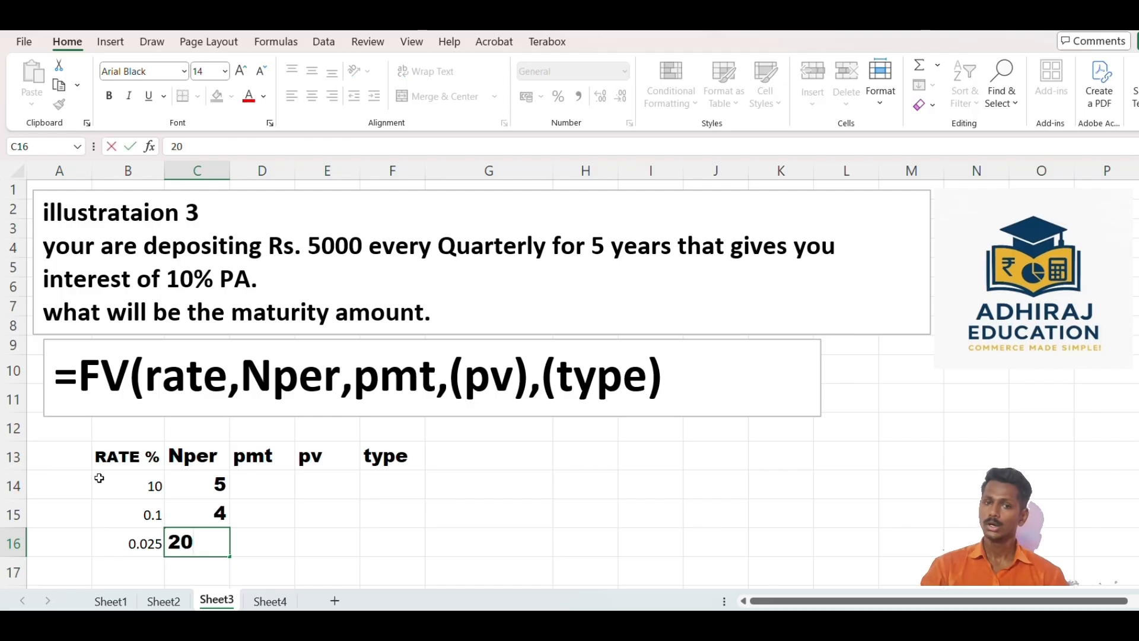
{"action": "key", "text": "ctrl+Return"}
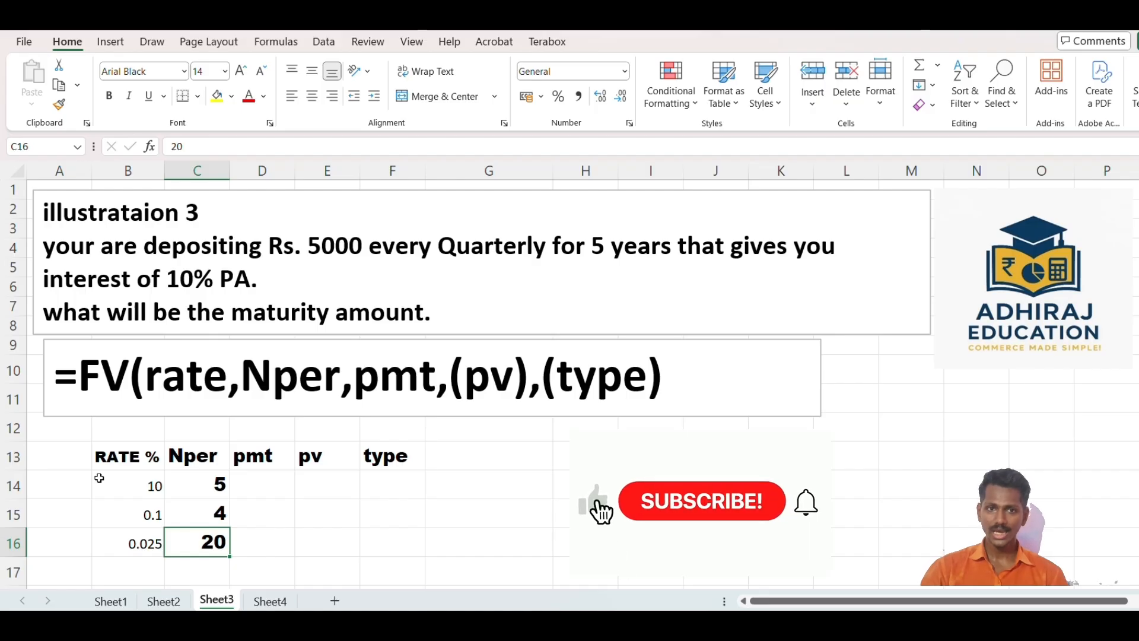
Step: Complete row 16 with pmt -5000 in D16, pv 0 in E16 and type 0 in F16
{"action": "key", "text": "Right"}
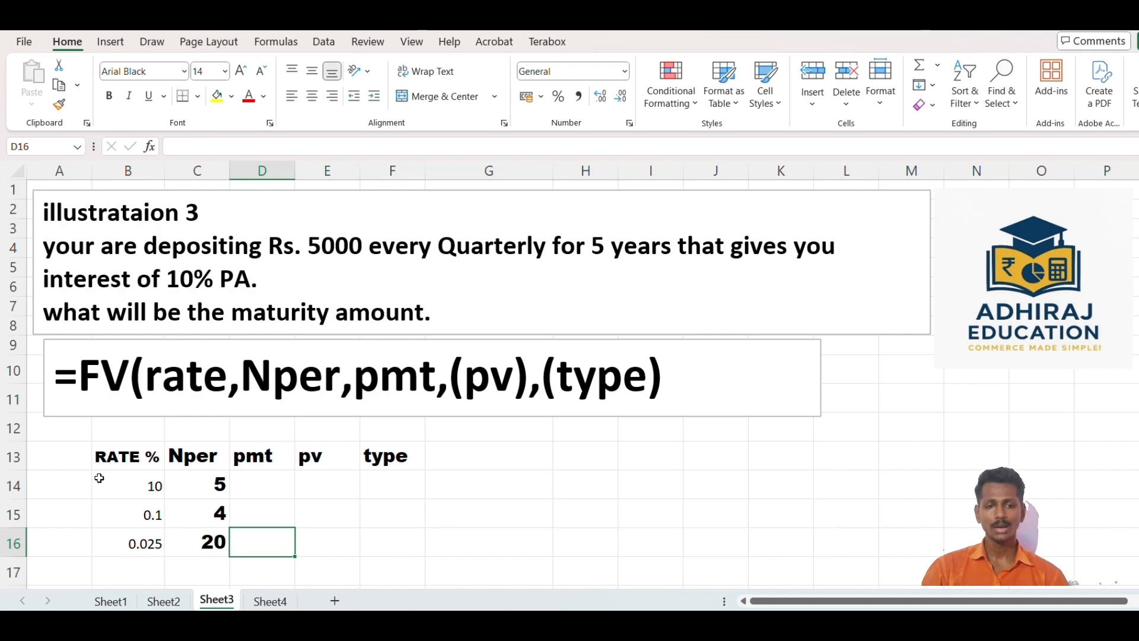
{"action": "type", "text": "-5000"}
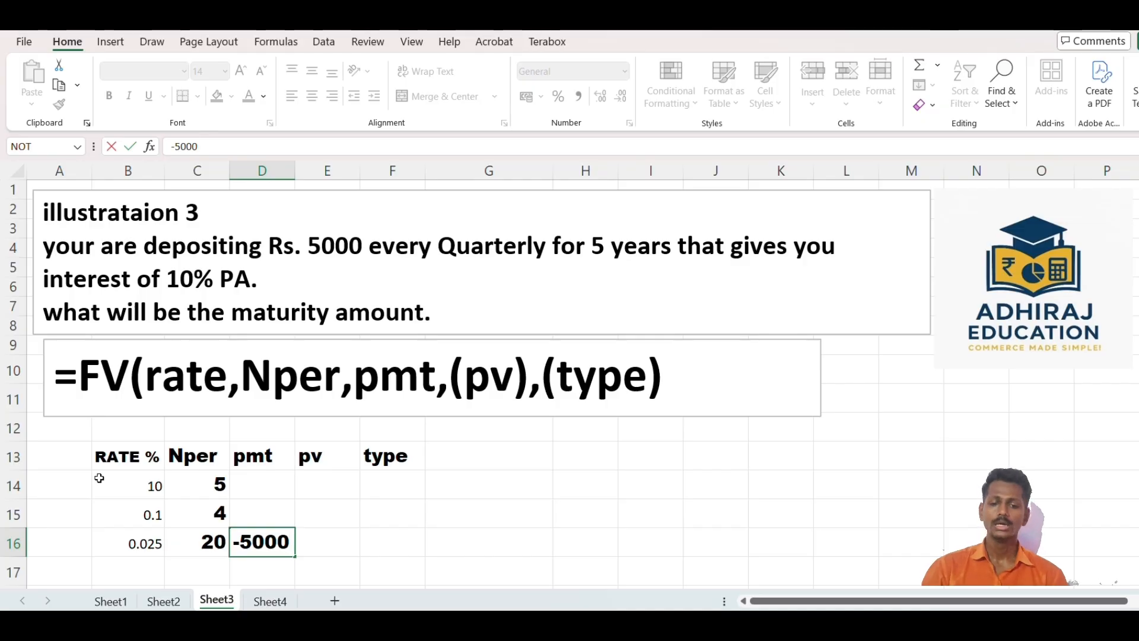
{"action": "key", "text": "Return"}
{"action": "key", "text": "Up"}
{"action": "key", "text": "Right"}
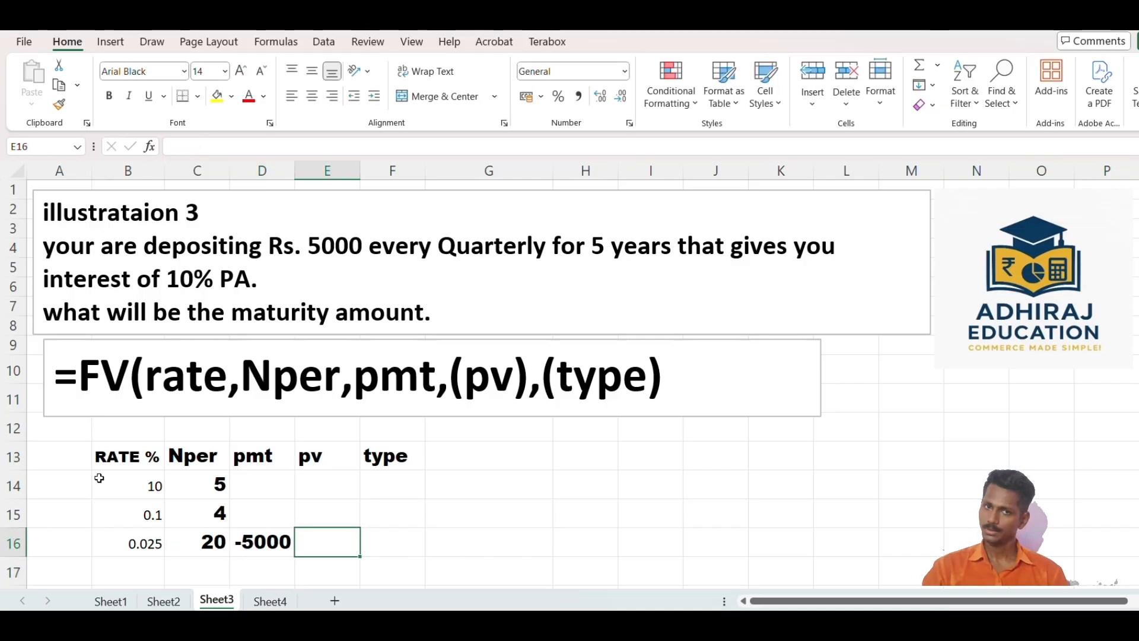
{"action": "key", "text": "F2"}
{"action": "type", "text": "0"}
{"action": "key", "text": "Tab"}
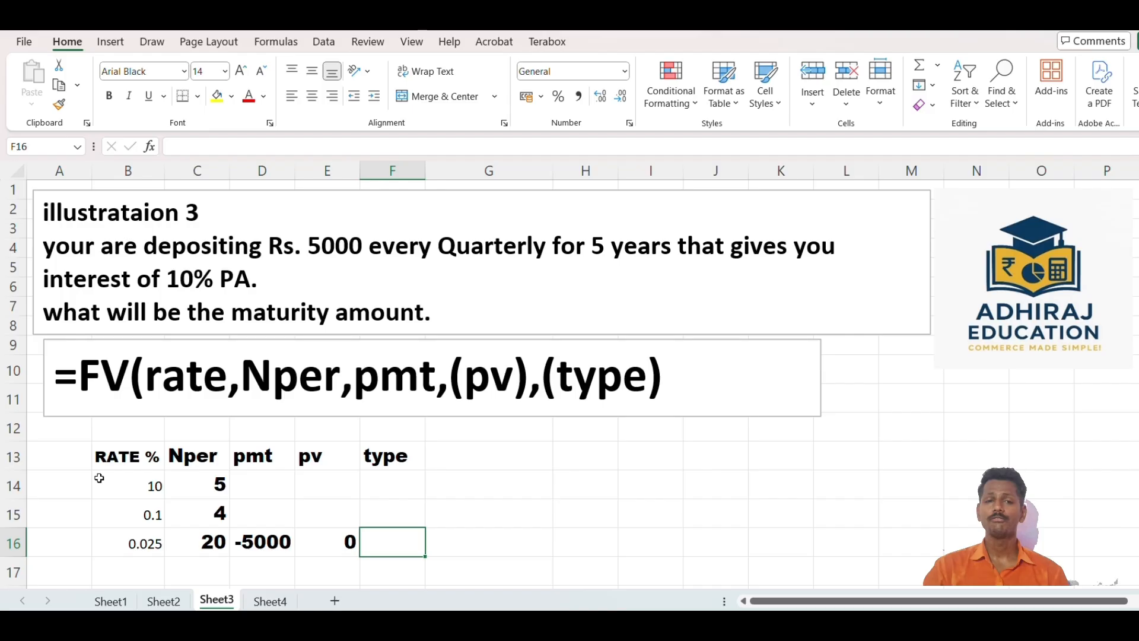
{"action": "type", "text": "0"}
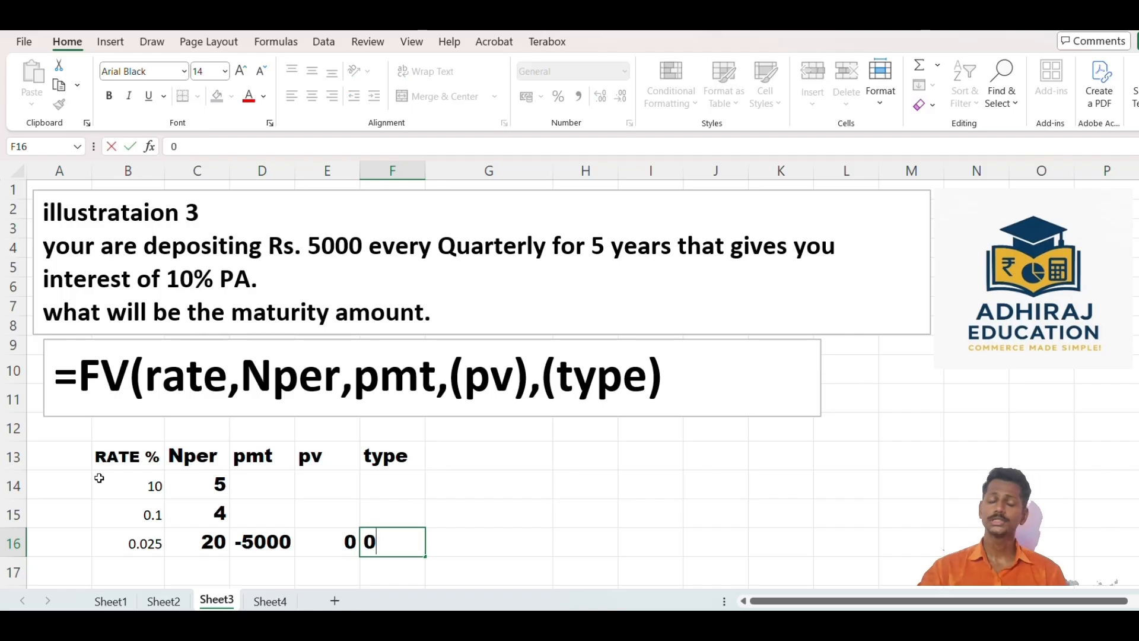
{"action": "key", "text": "Tab"}
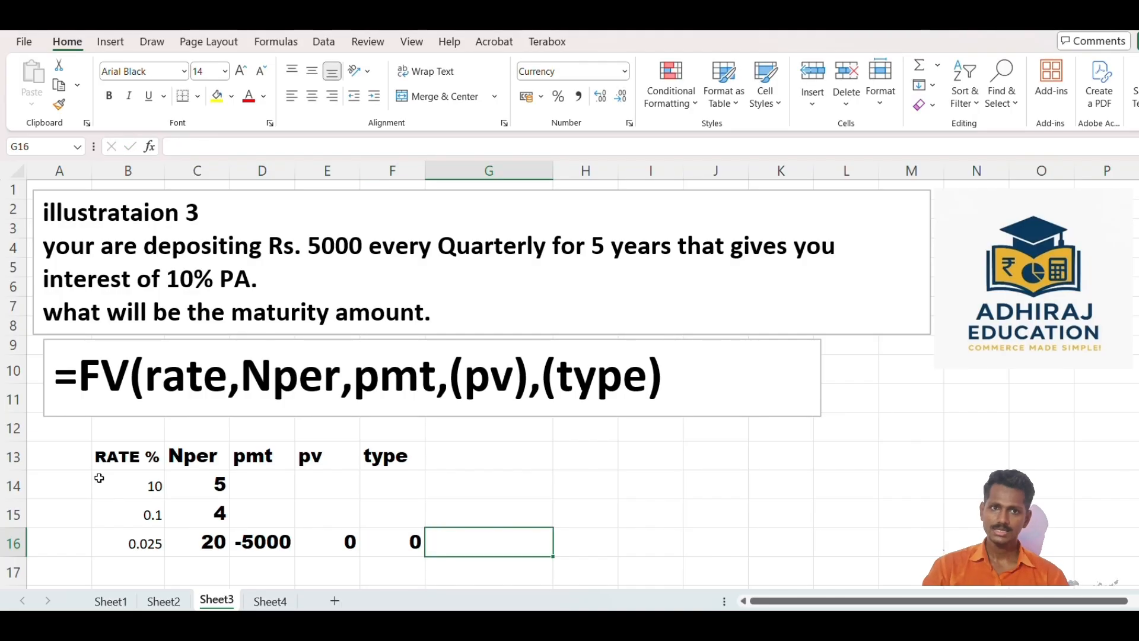
Step: Calculate the maturity amount in G16 with the formula =FV(B16,C16,D16,E16,F16)
{"action": "type", "text": "=fv"}
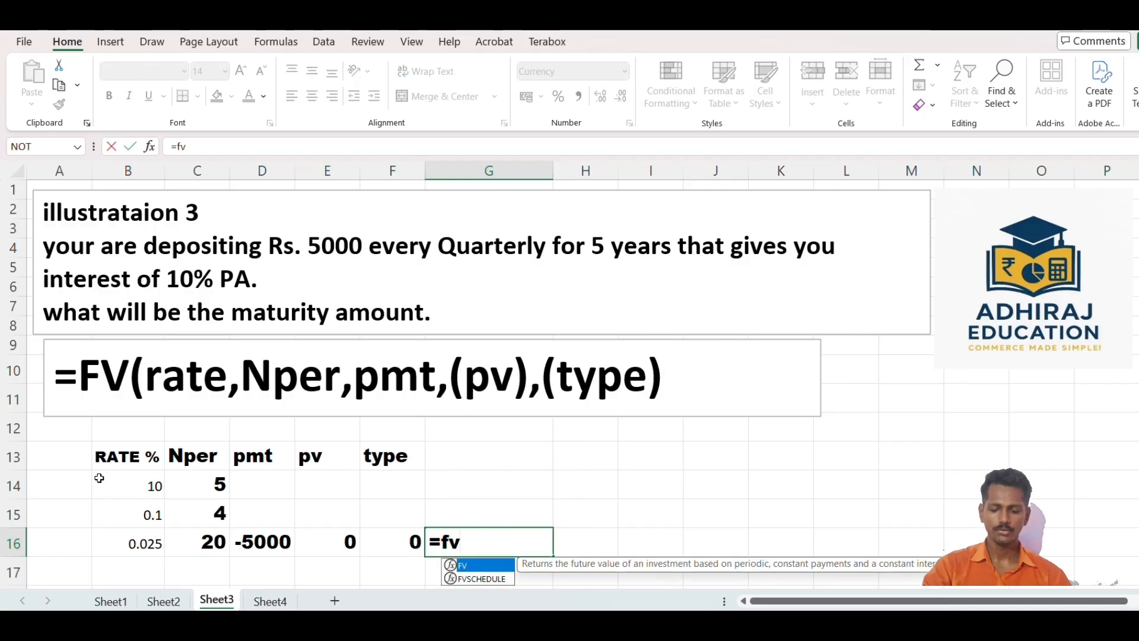
{"action": "key", "text": "Tab"}
{"action": "key", "text": "Left"}
{"action": "key", "text": "Left"}
{"action": "key", "text": "Left"}
{"action": "key", "text": "Left"}
{"action": "key", "text": "Left"}
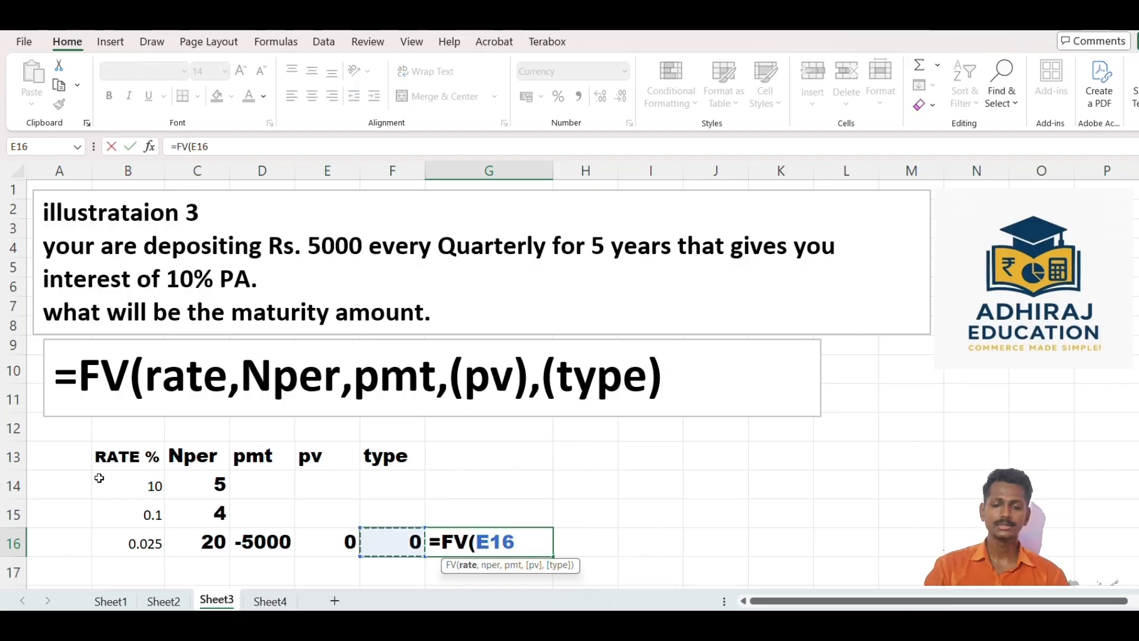
{"action": "type", "text": ","}
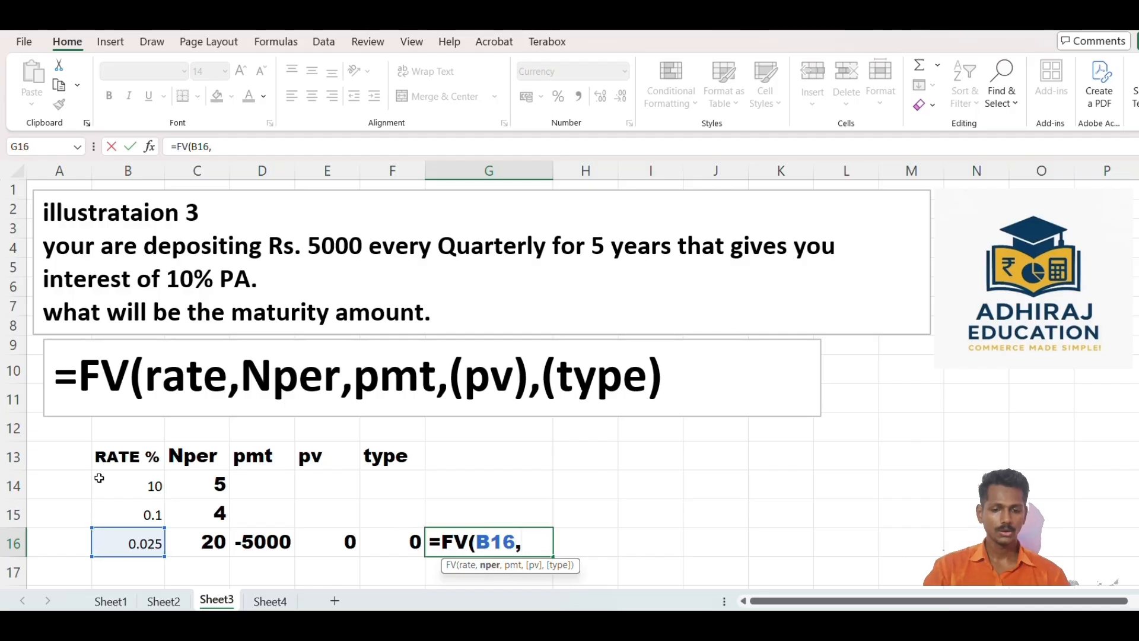
{"action": "key", "text": "Left"}
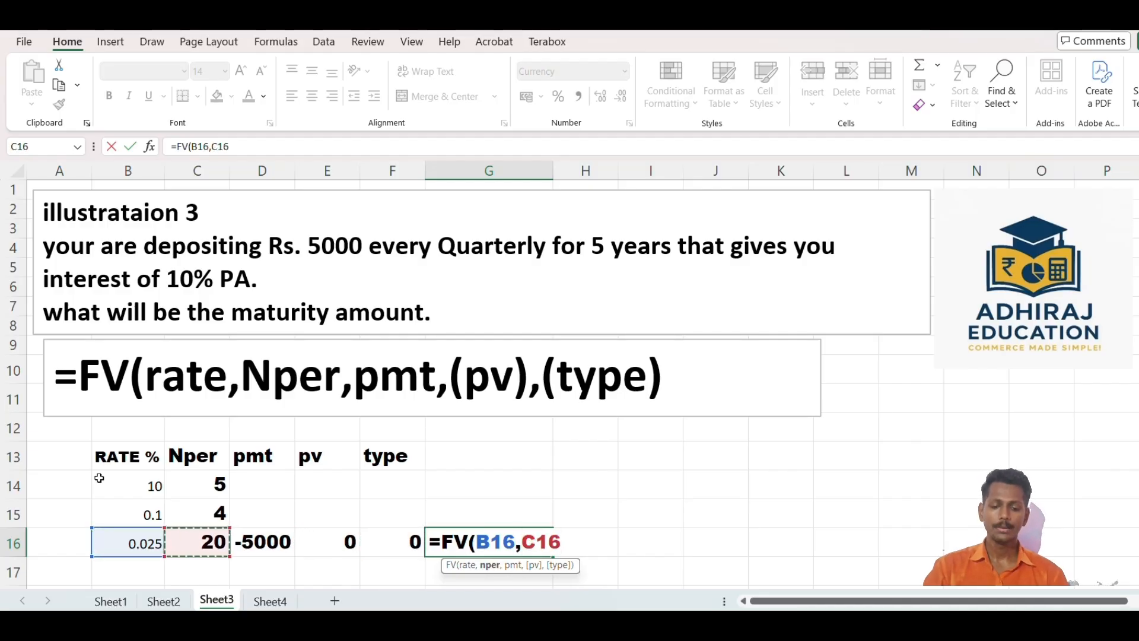
{"action": "type", "text": ","}
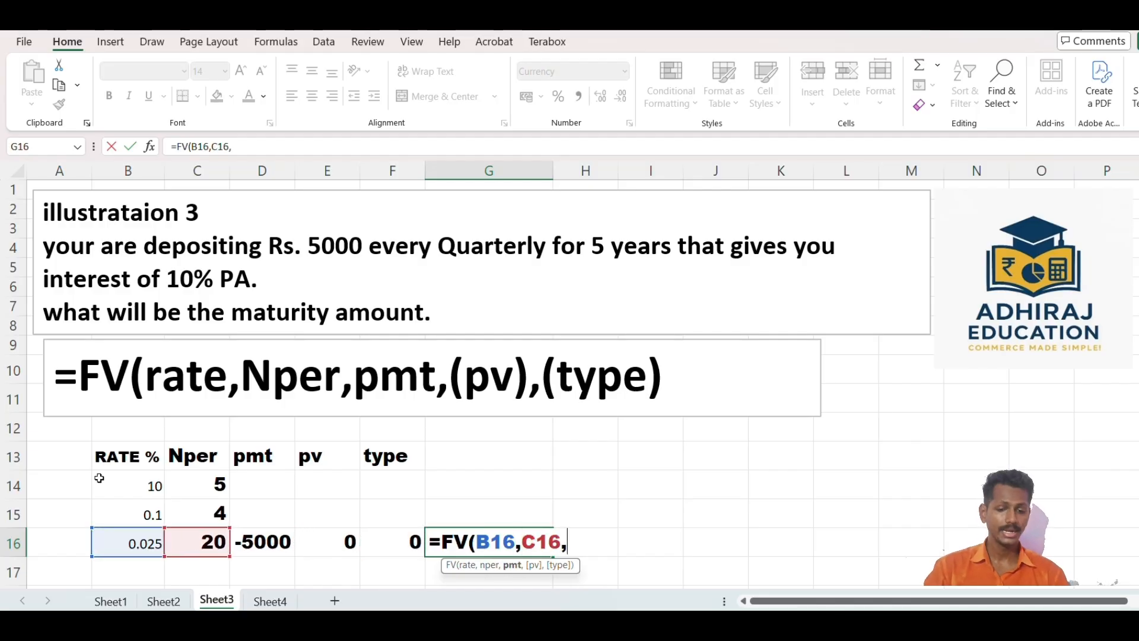
{"action": "key", "text": "Left"}
{"action": "key", "text": "Left"}
{"action": "key", "text": "Left"}
{"action": "type", "text": ","}
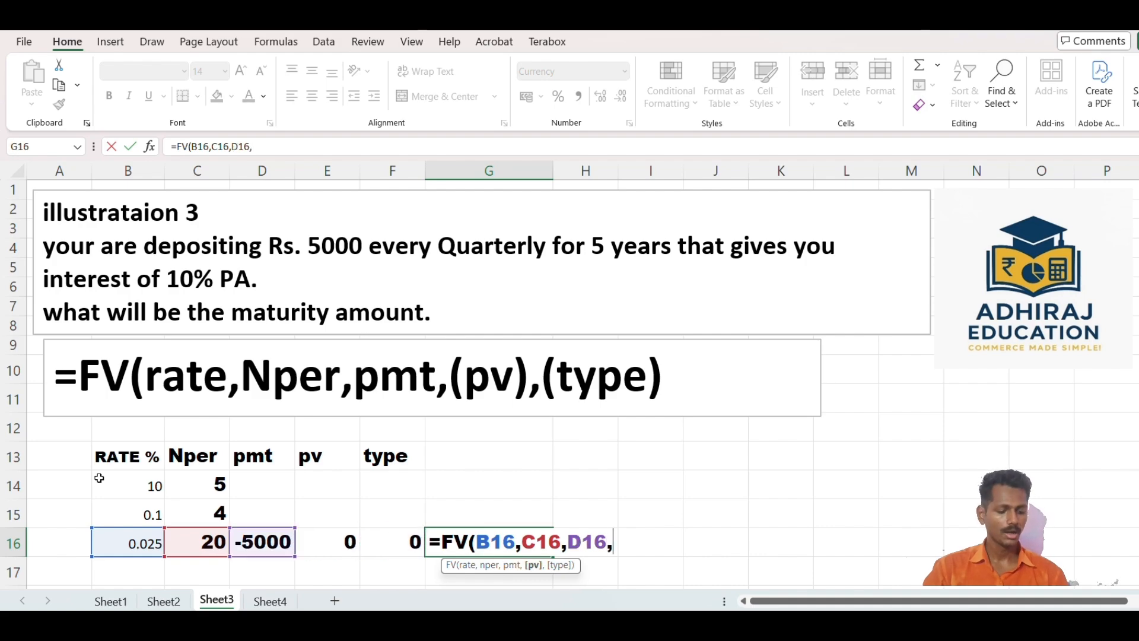
{"action": "key", "text": "Left"}
{"action": "key", "text": "Left"}
{"action": "key", "text": "Left"}
{"action": "key", "text": "Right"}
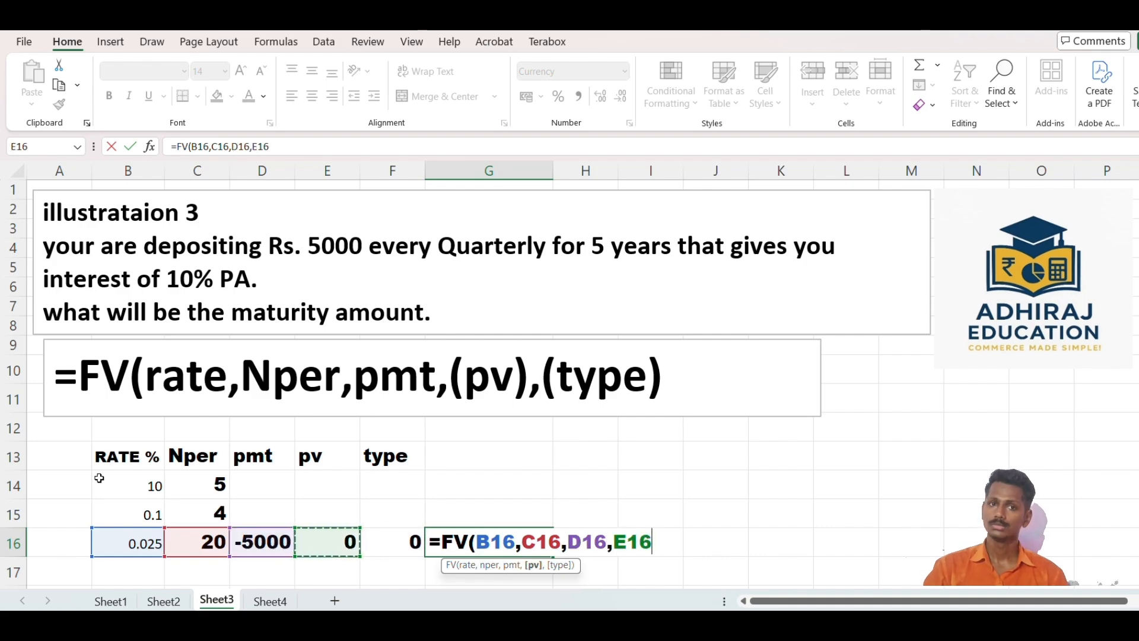
{"action": "type", "text": ","}
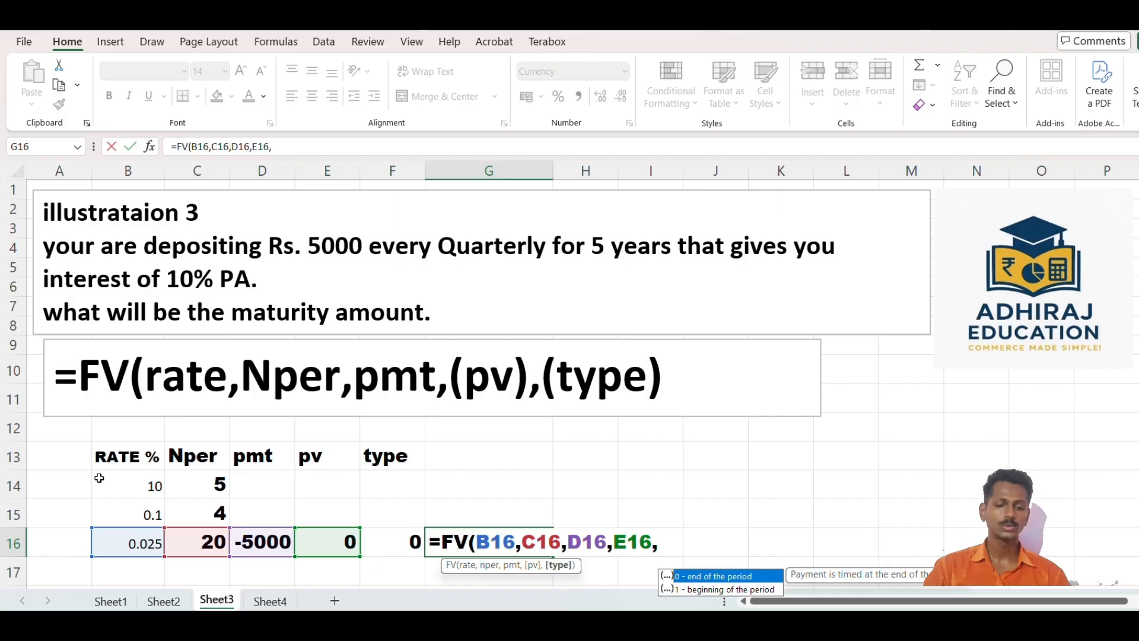
{"action": "key", "text": "Left"}
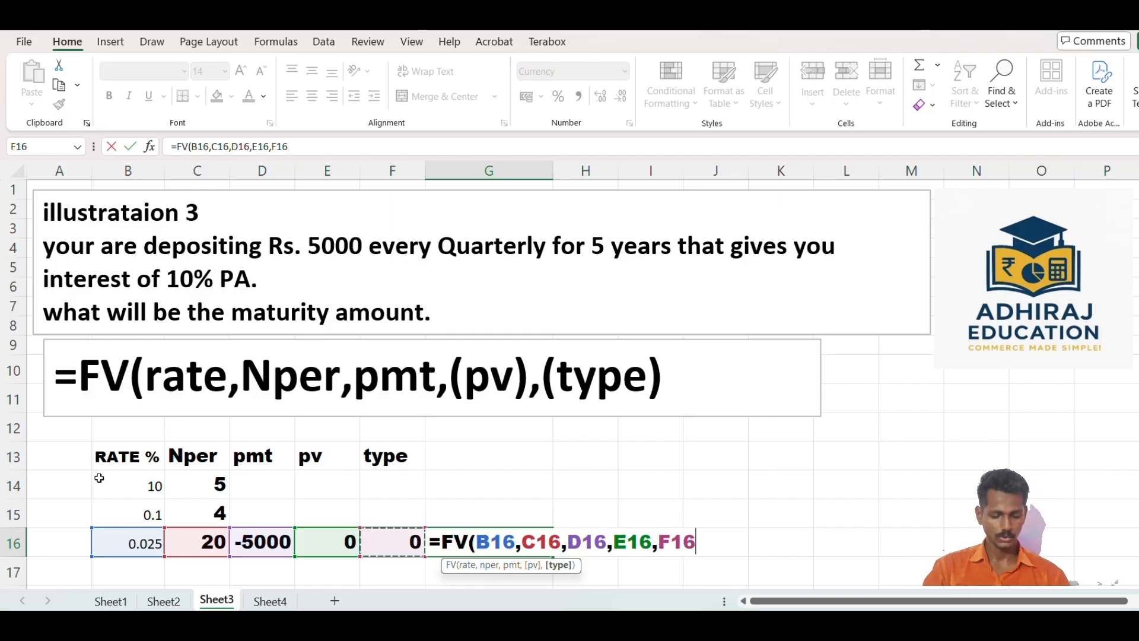
{"action": "type", "text": ")"}
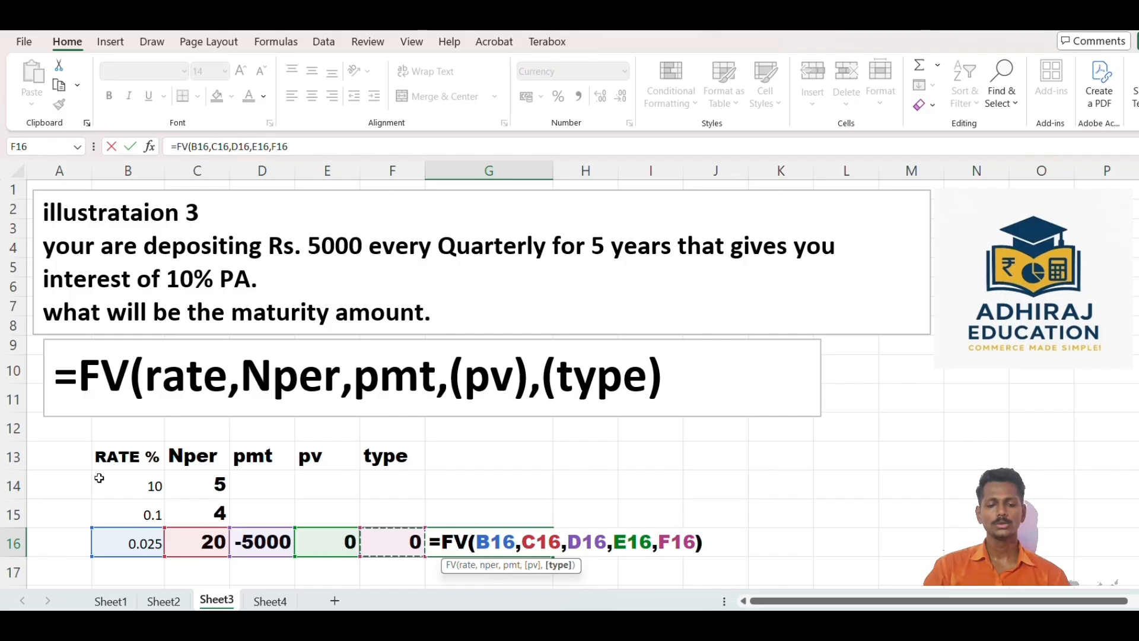
{"action": "key", "text": "Return"}
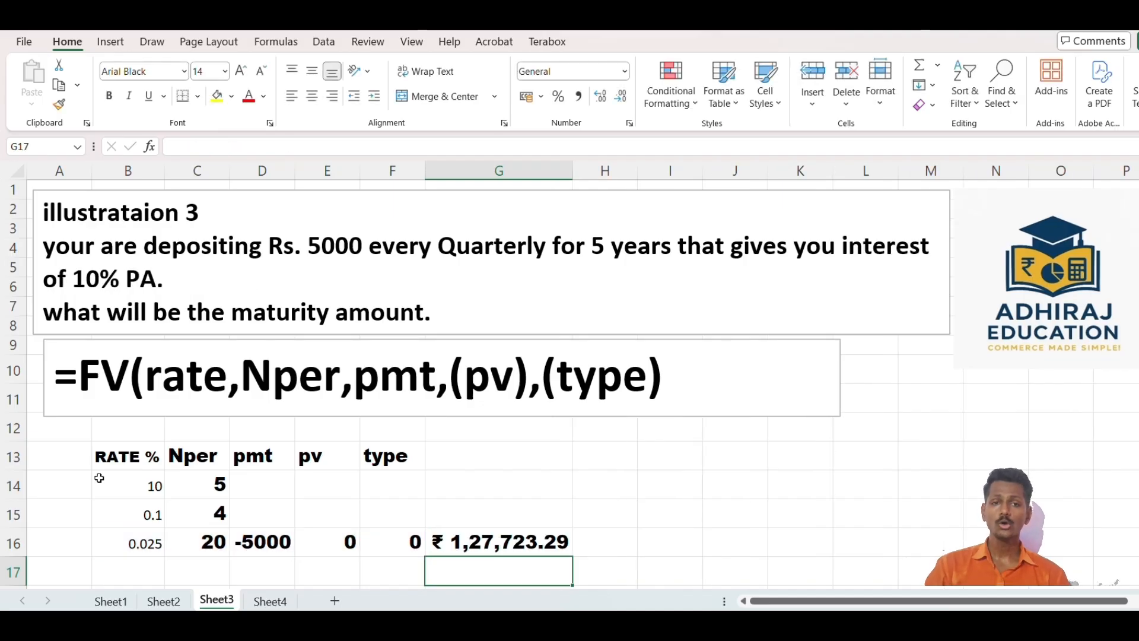